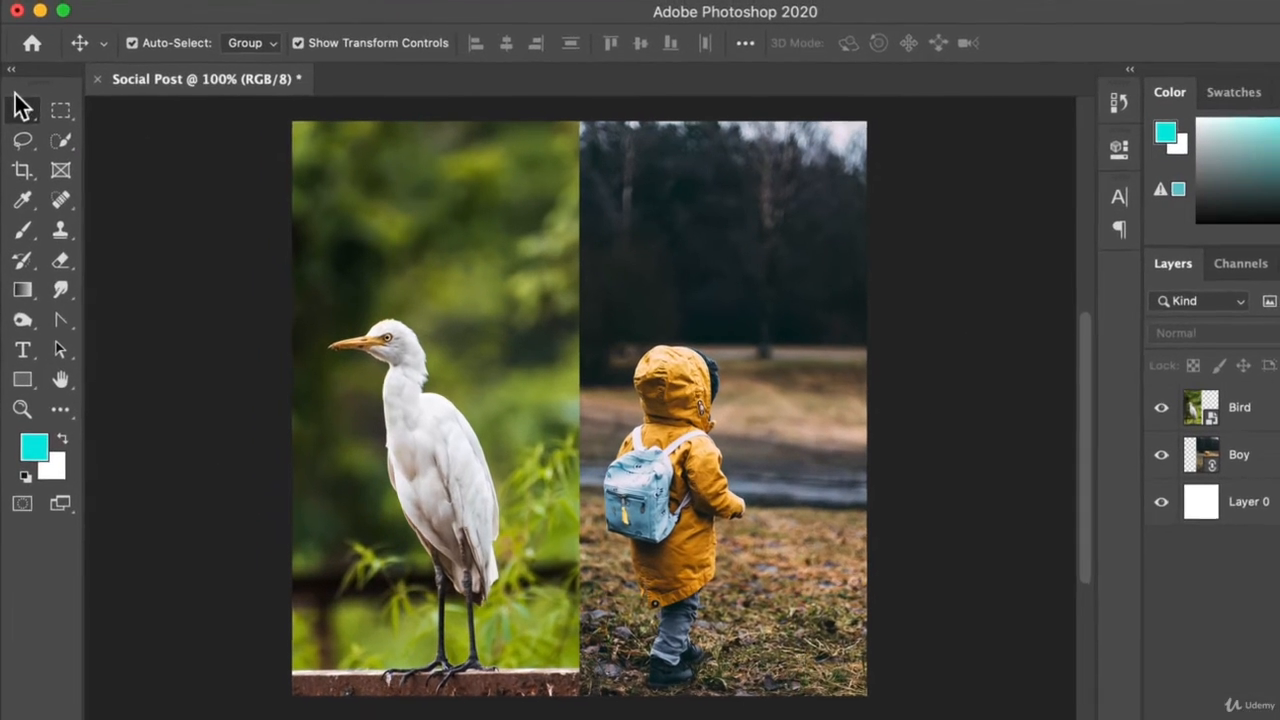
Create a white iPhone X artboard, 1125 × 2436 px, with the Artboard tool on the empty canvas to the right of the photos
right_click(25, 118)
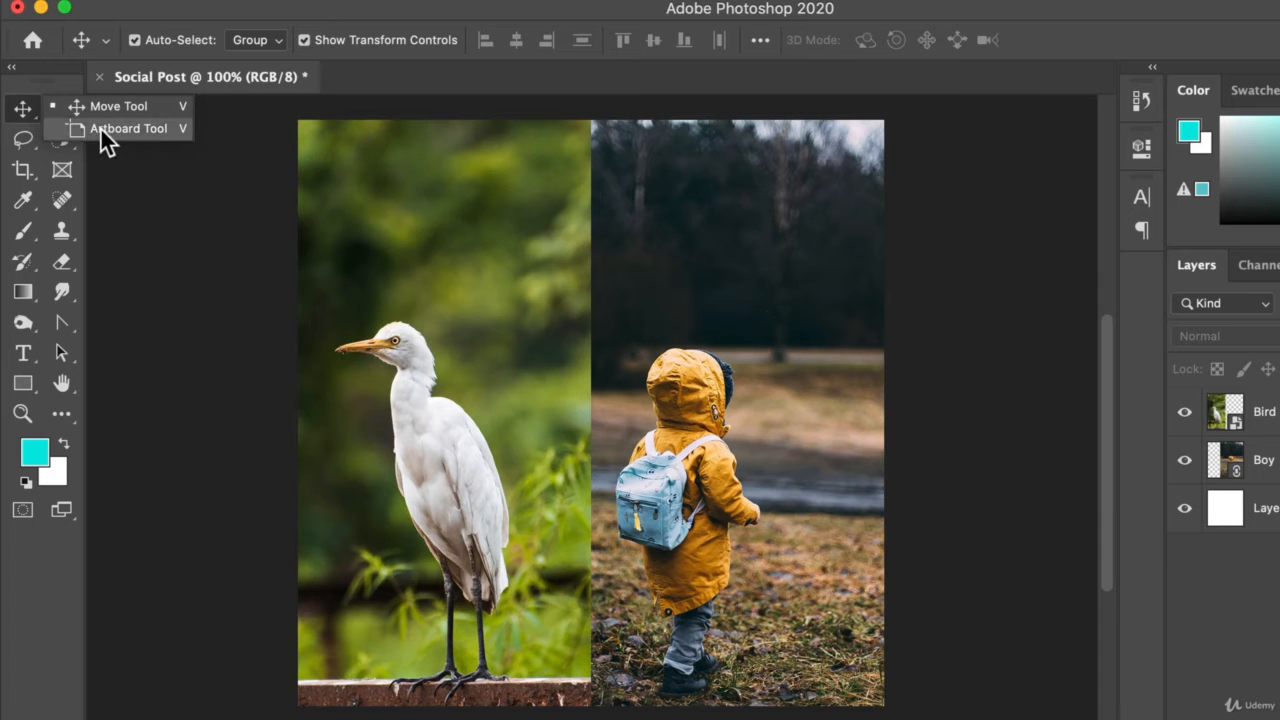
click(100, 127)
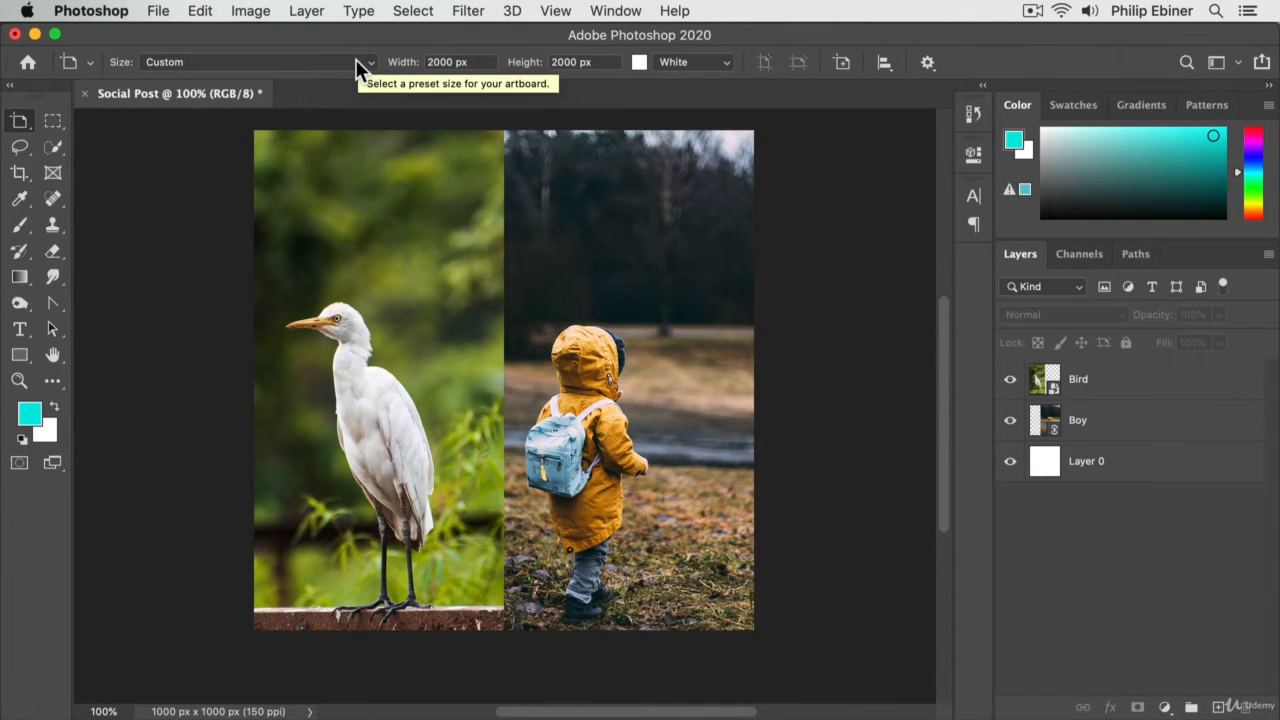
click(357, 63)
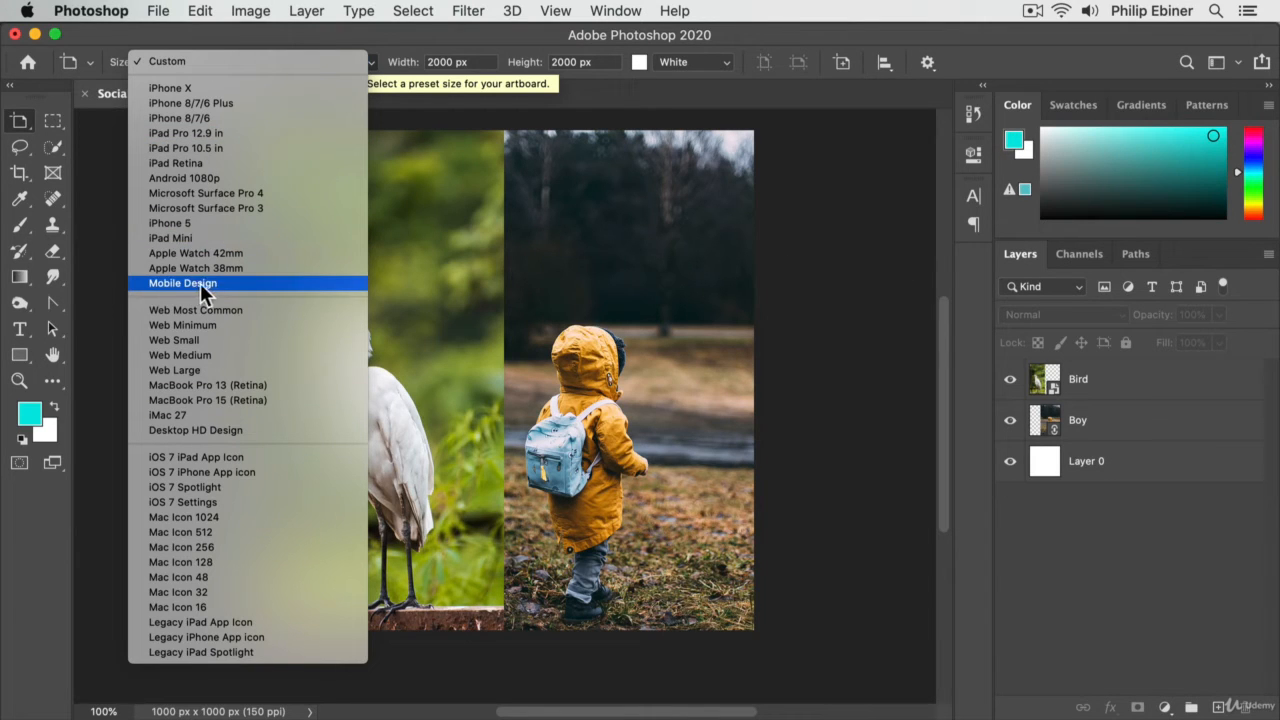
click(309, 92)
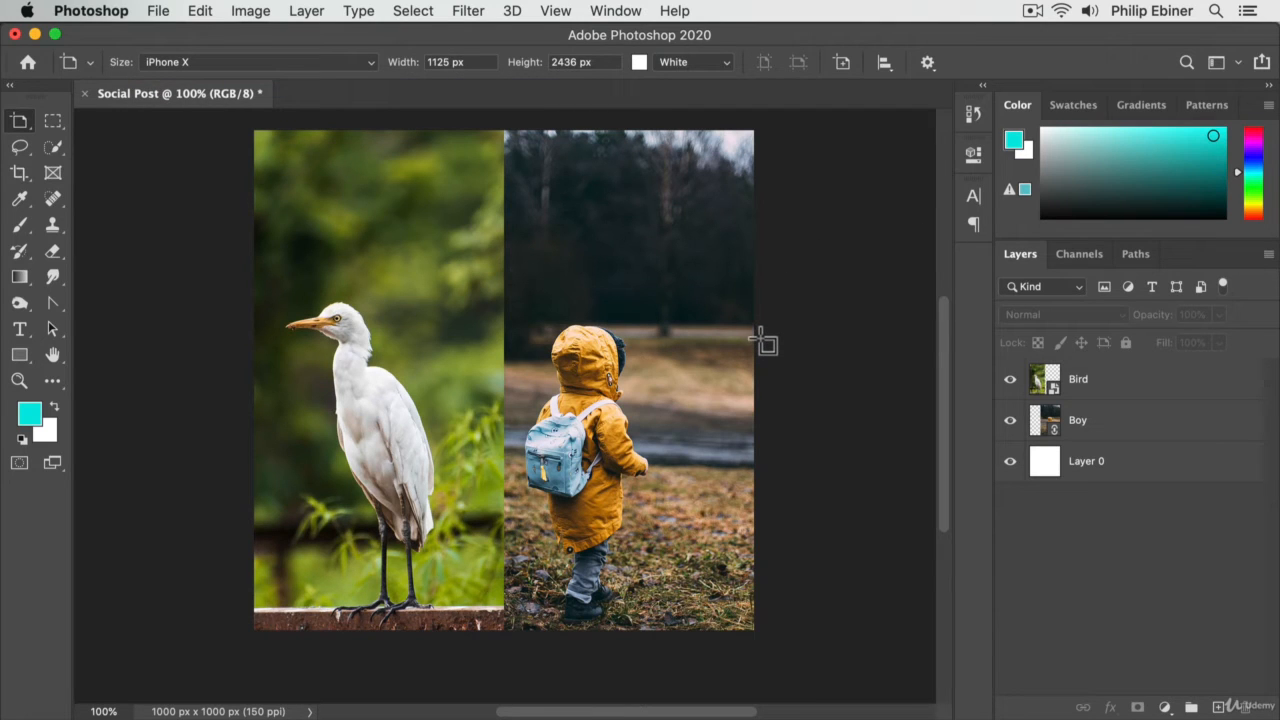
key(space)
drag(763, 320, 360, 343)
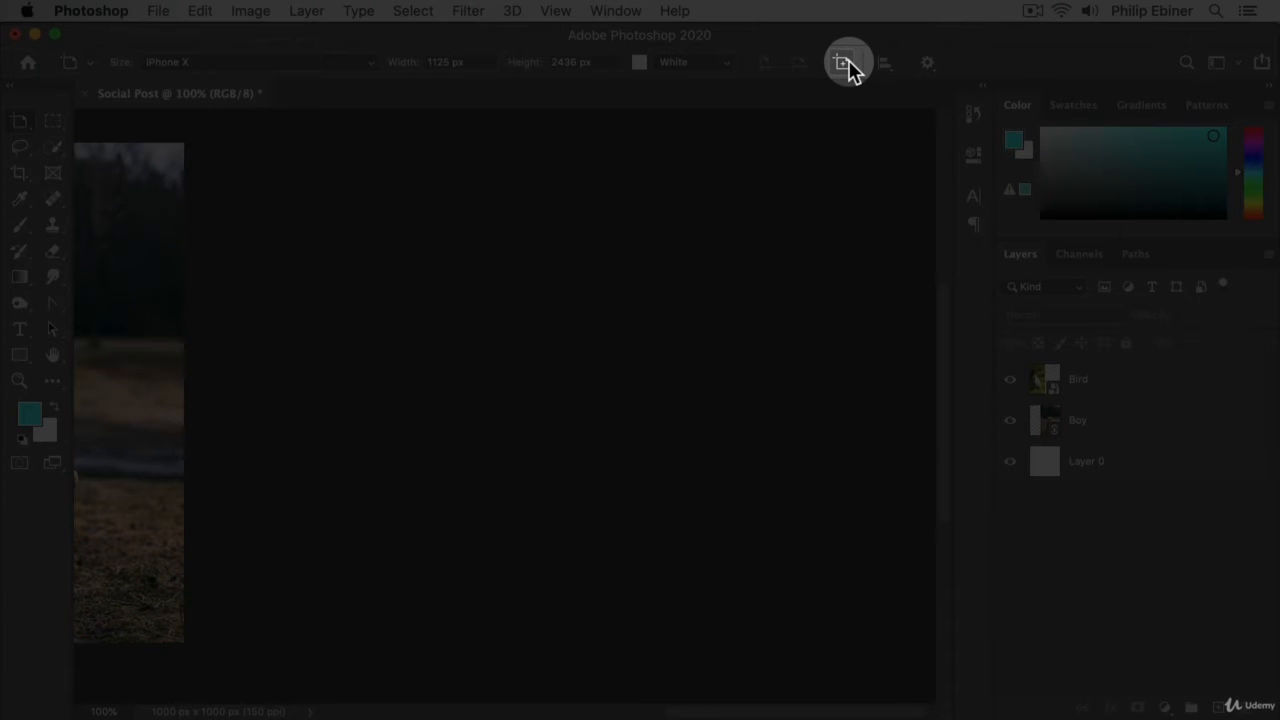
click(848, 61)
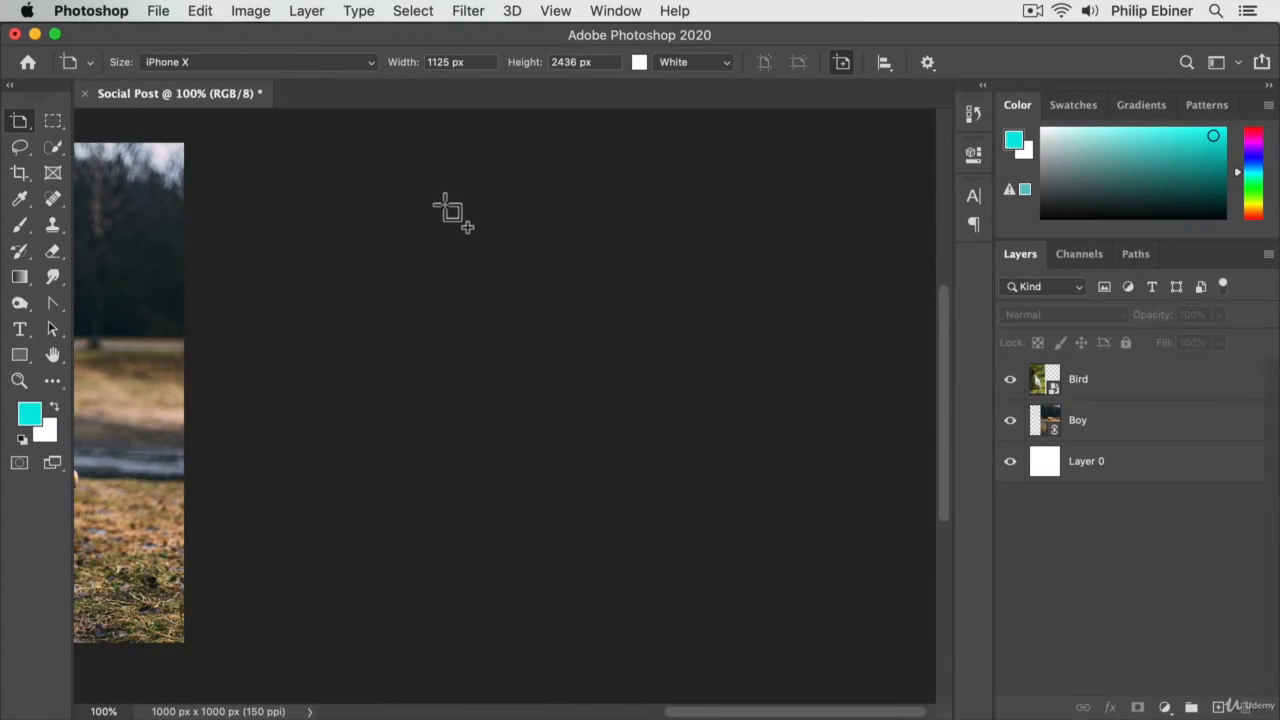
click(320, 170)
Draw a custom-size artboard of about 1162 × 2080 px in the empty space to the right of Artboard 1
key(z)
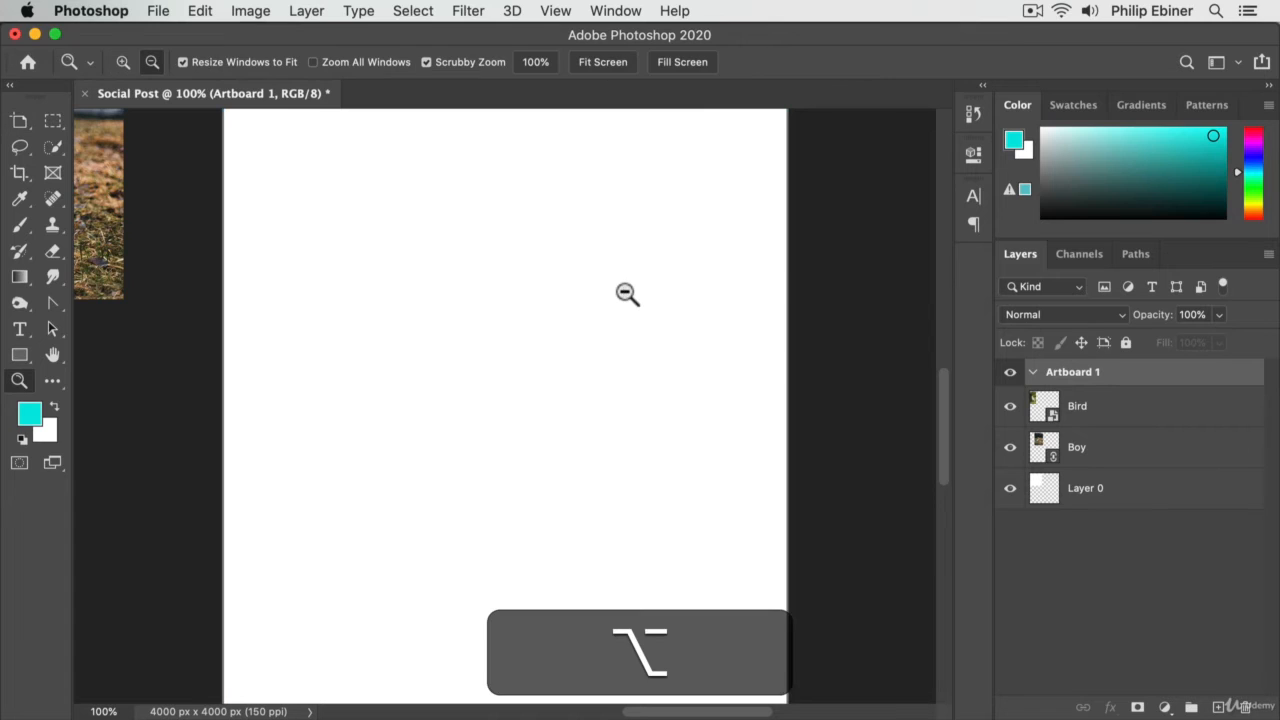
alt+click(626, 293)
alt+click(622, 496)
alt+click(629, 491)
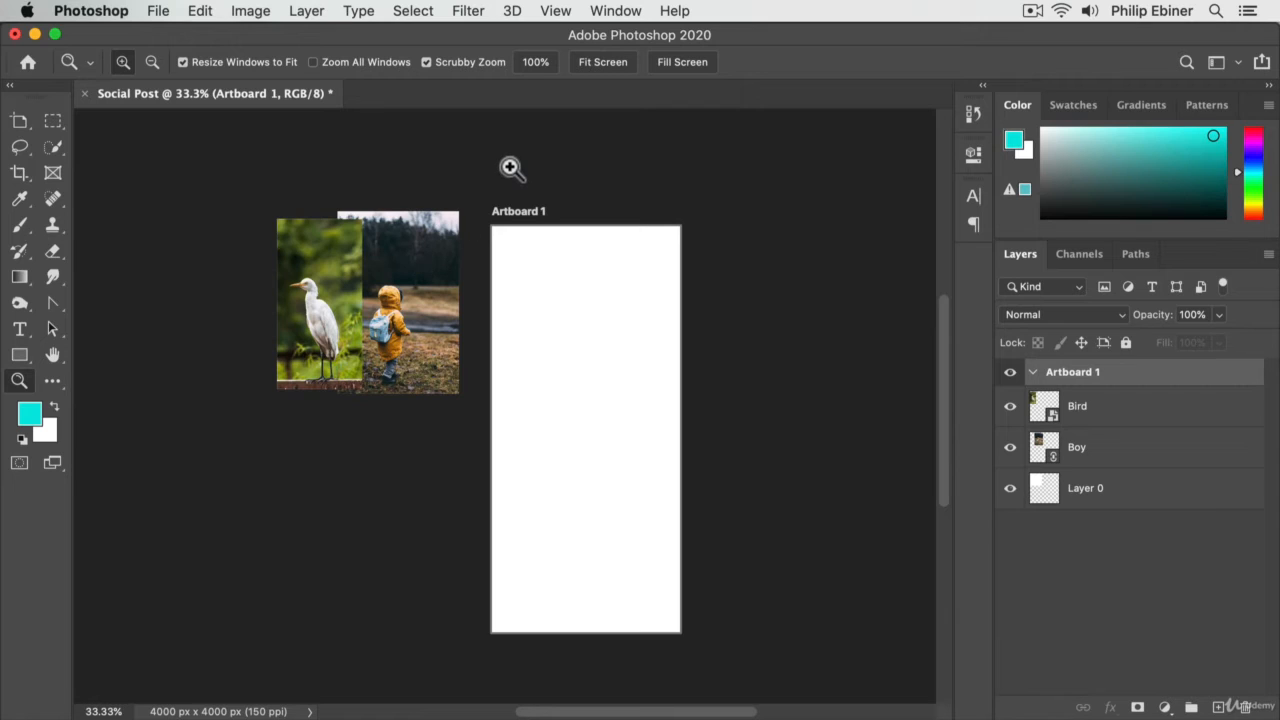
click(18, 121)
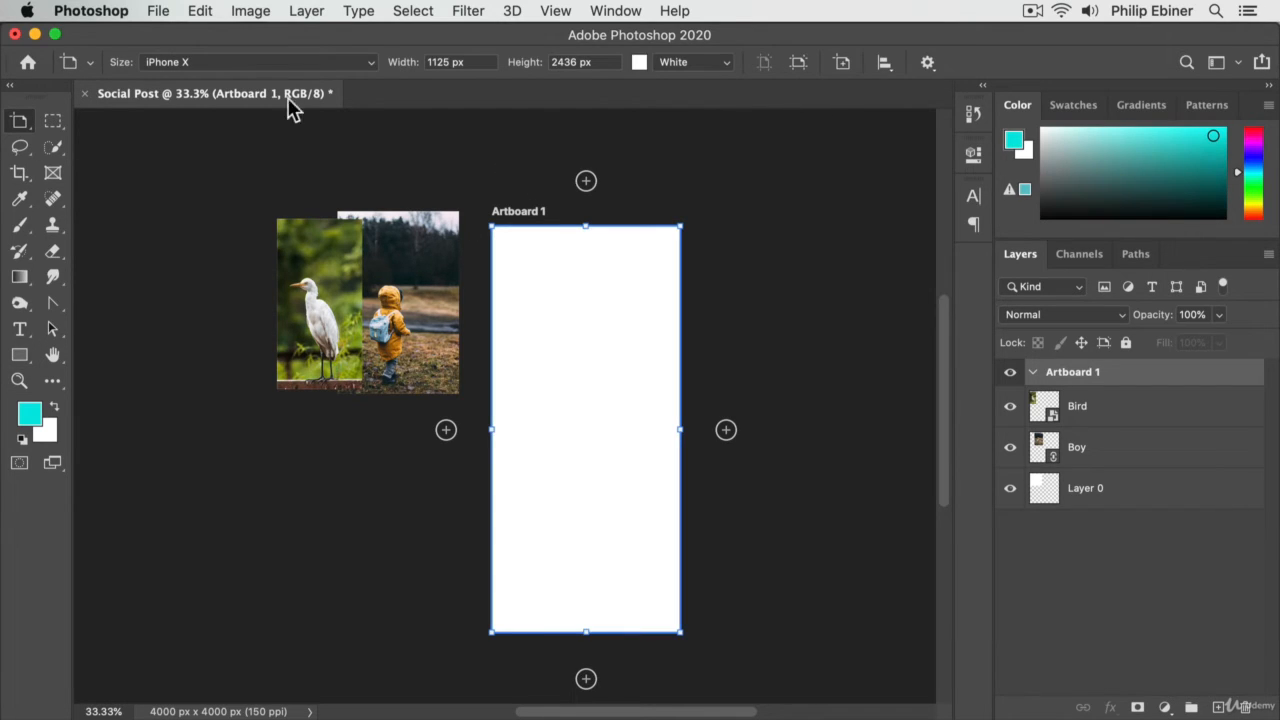
click(288, 62)
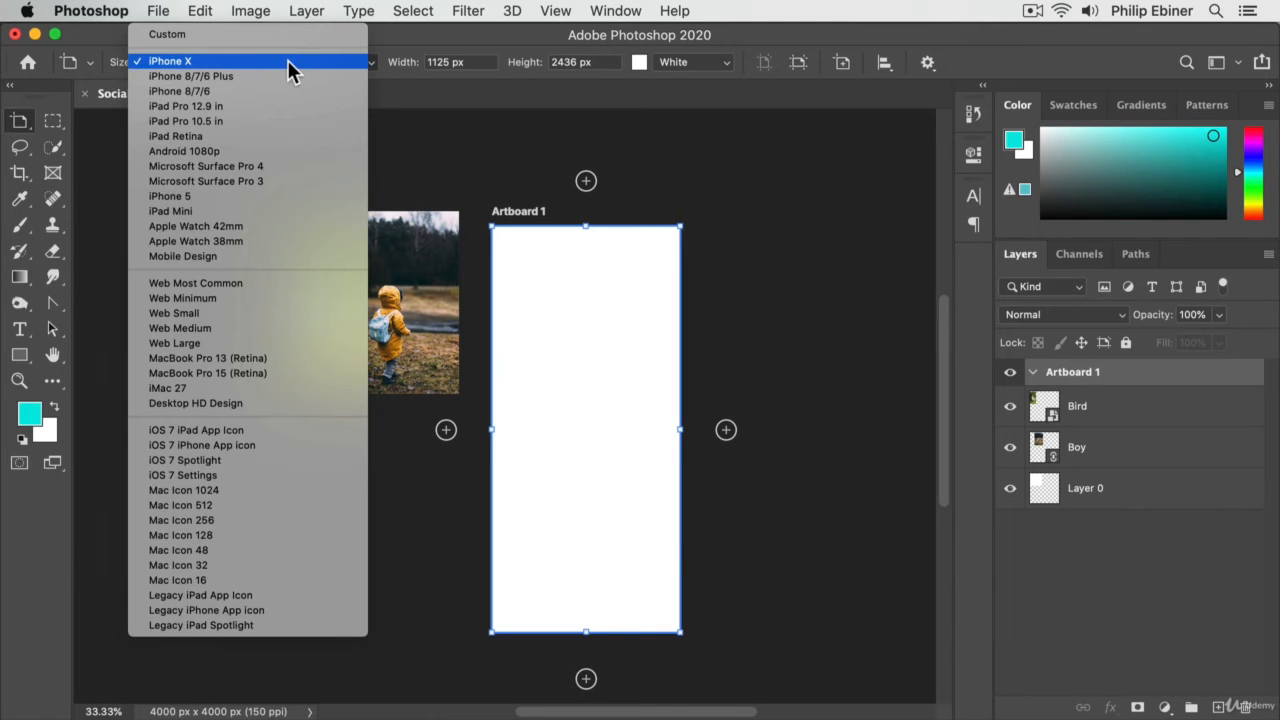
click(223, 40)
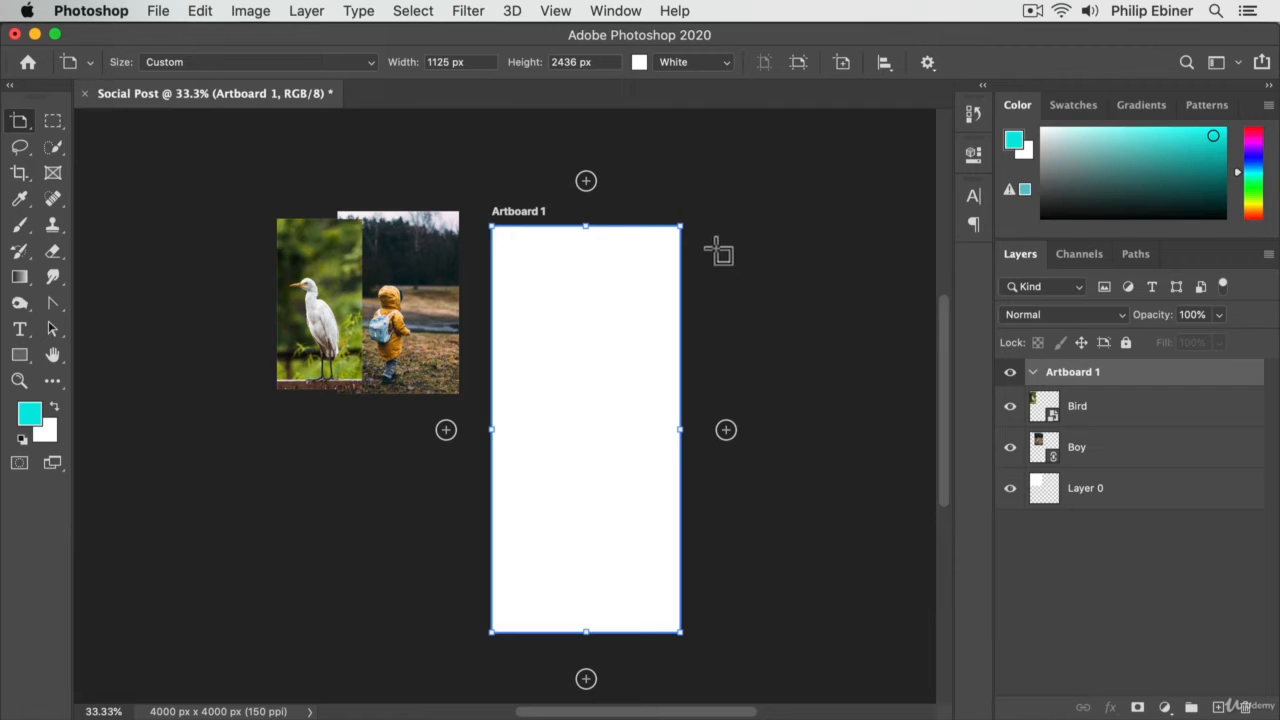
drag(731, 236, 926, 582)
Add a same-size artboard directly to the right of Artboard 2 and another one below that new artboard
scroll(420, 320, right, 8)
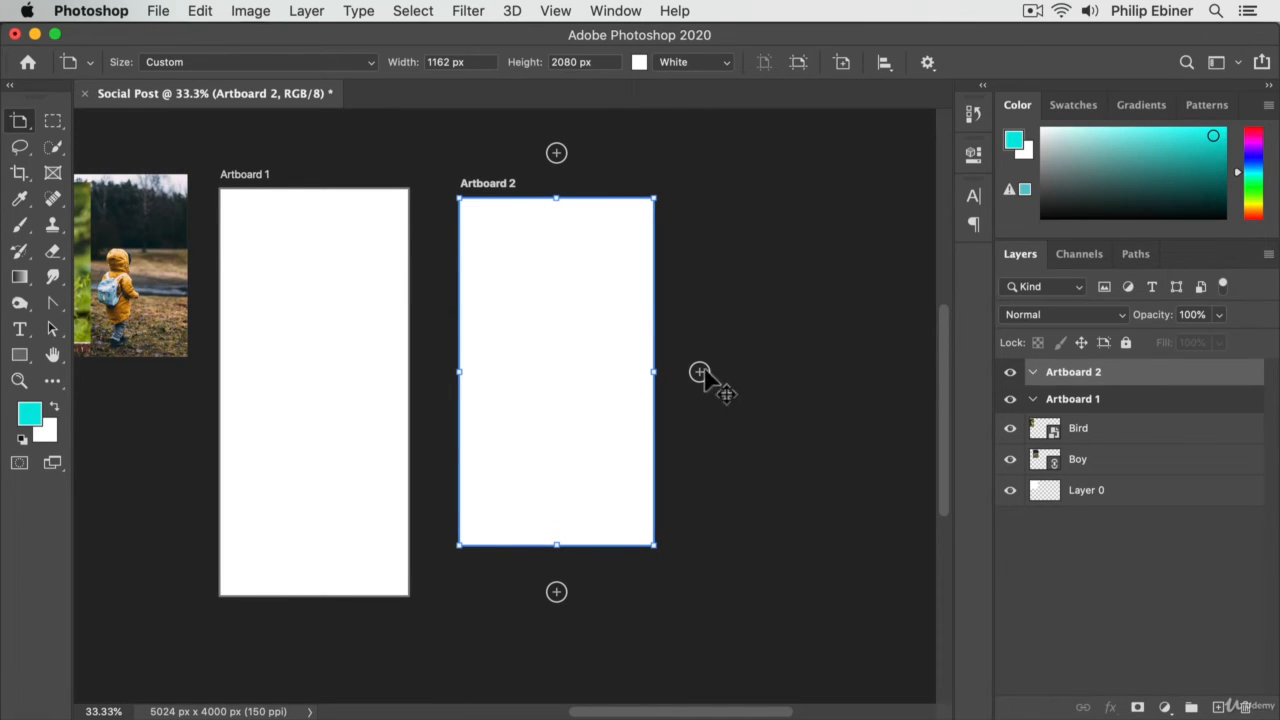
click(699, 372)
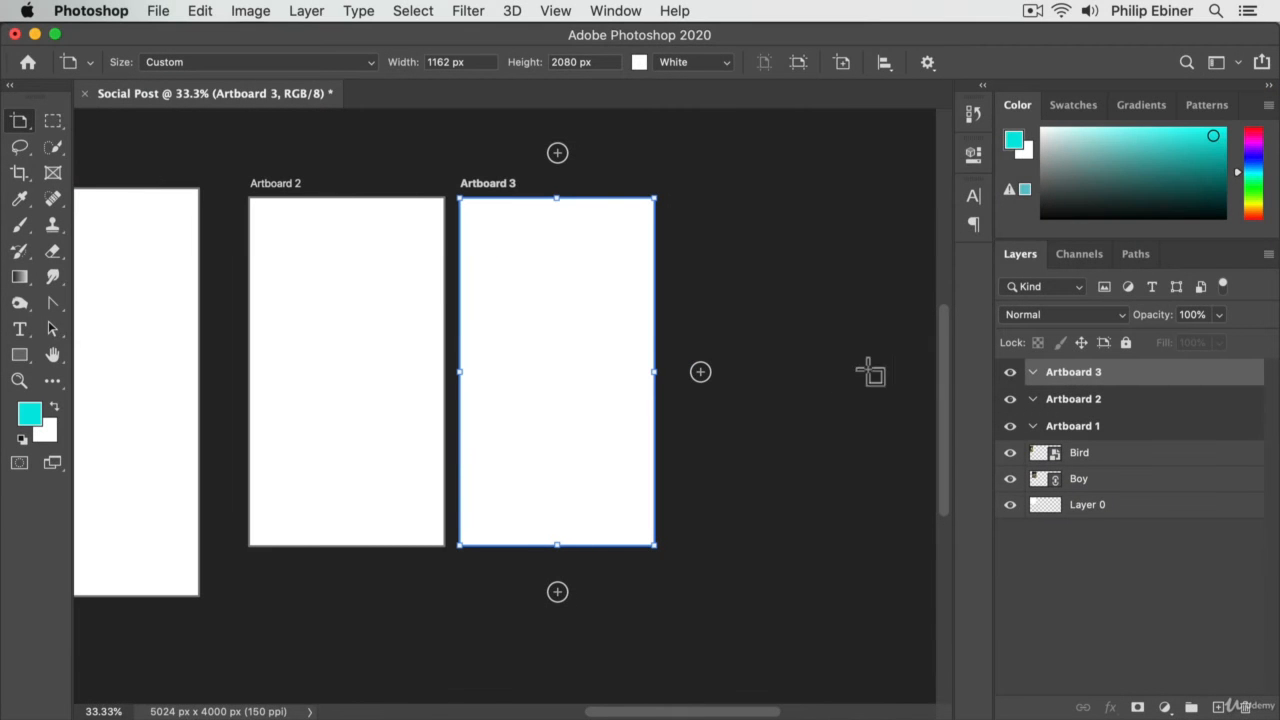
click(557, 592)
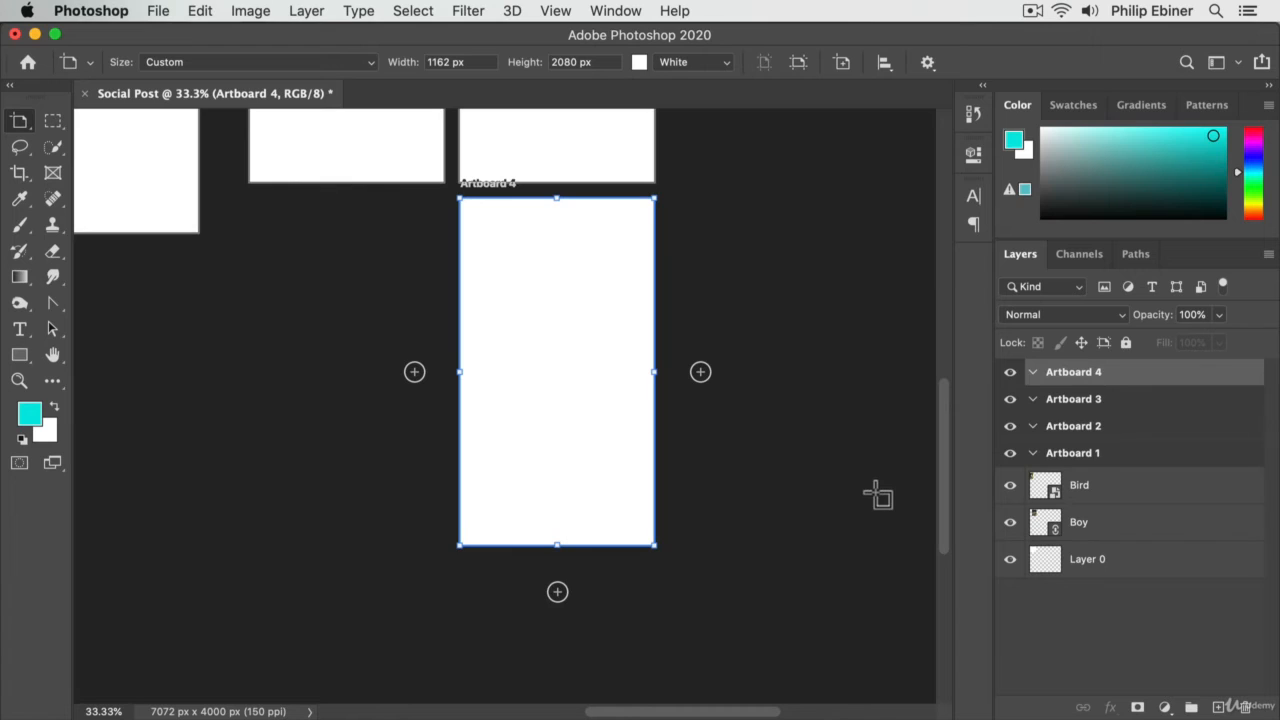
scroll(870, 490, down, 1)
scroll(870, 490, up, 3)
scroll(872, 462, up, 3)
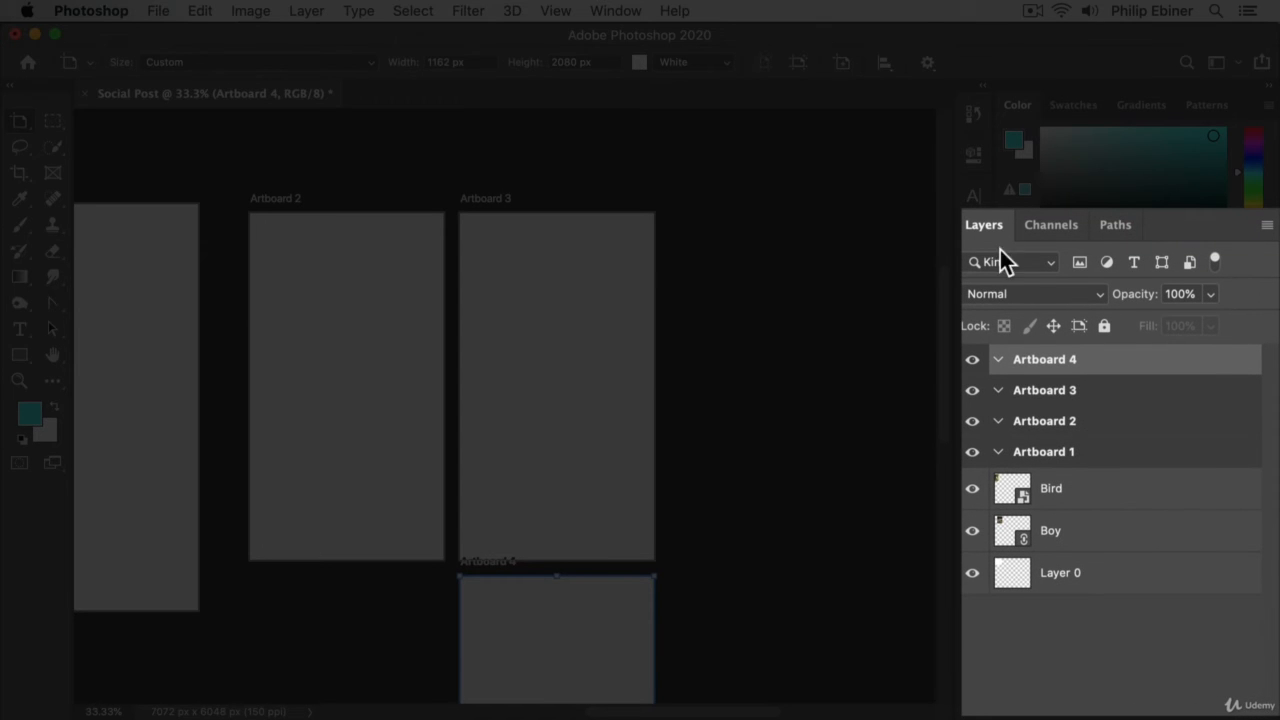
Select the new artboards one after another in the layer list to identify each on the canvas
click(1048, 426)
click(1055, 398)
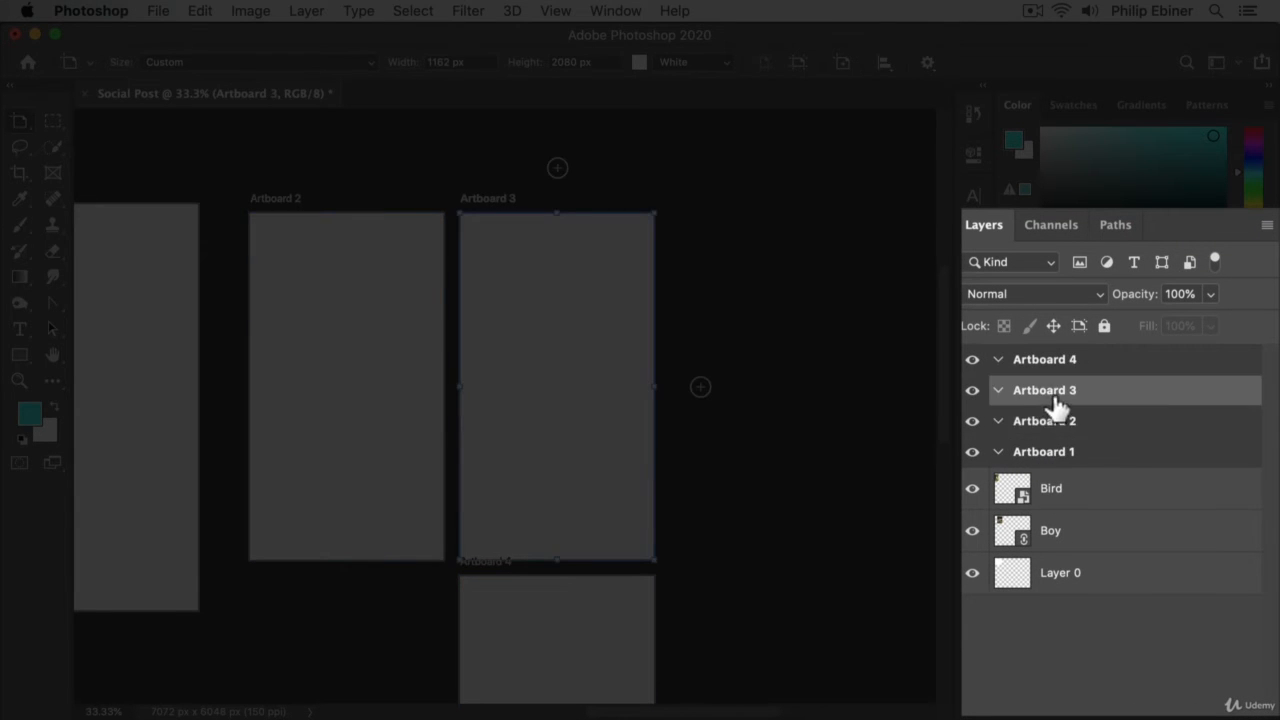
click(1099, 380)
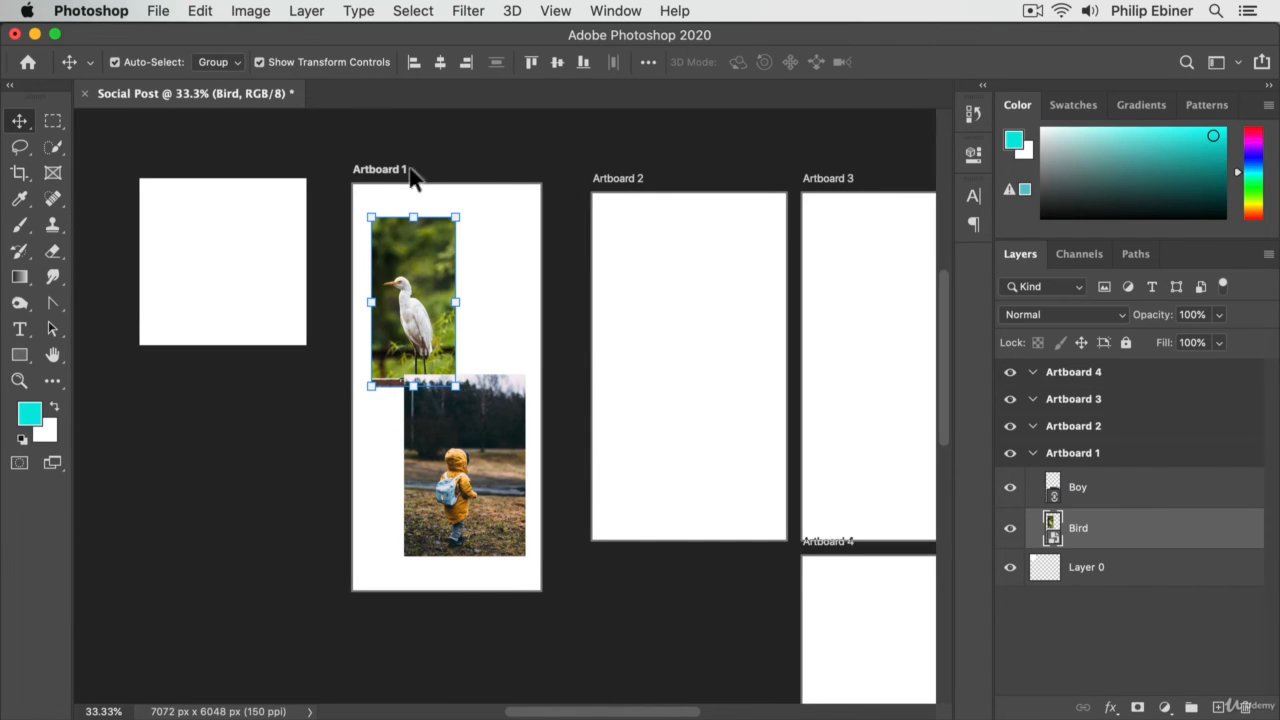
Duplicate Artboard 1 with its Bird and Boy images, placing the copy below the blank white square
click(19, 121)
click(100, 138)
key(alt)
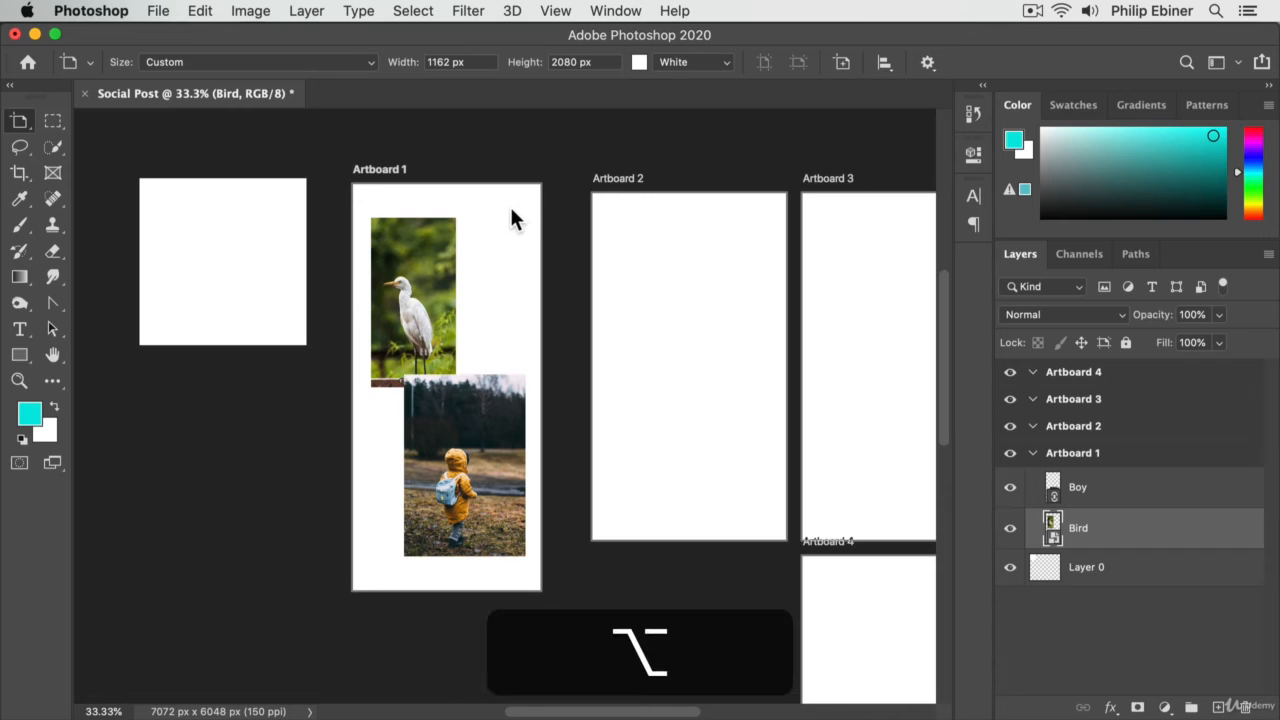
key(v)
click(426, 185)
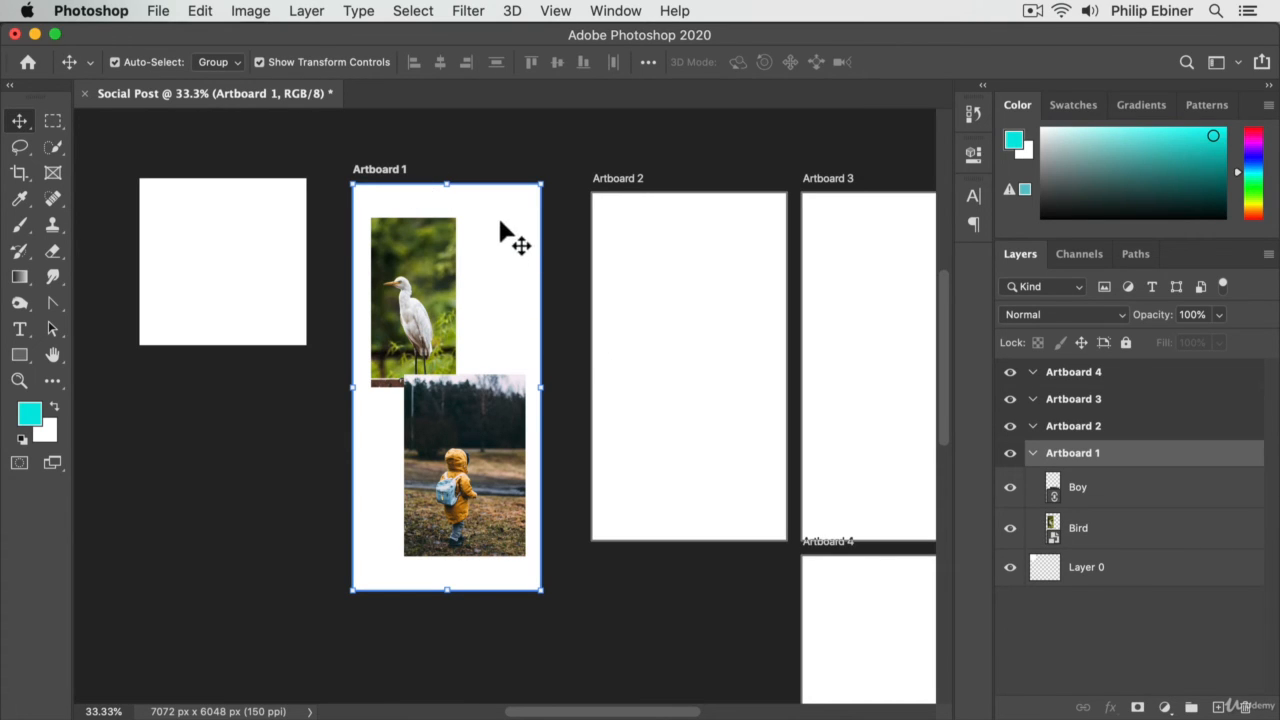
key(shift+v)
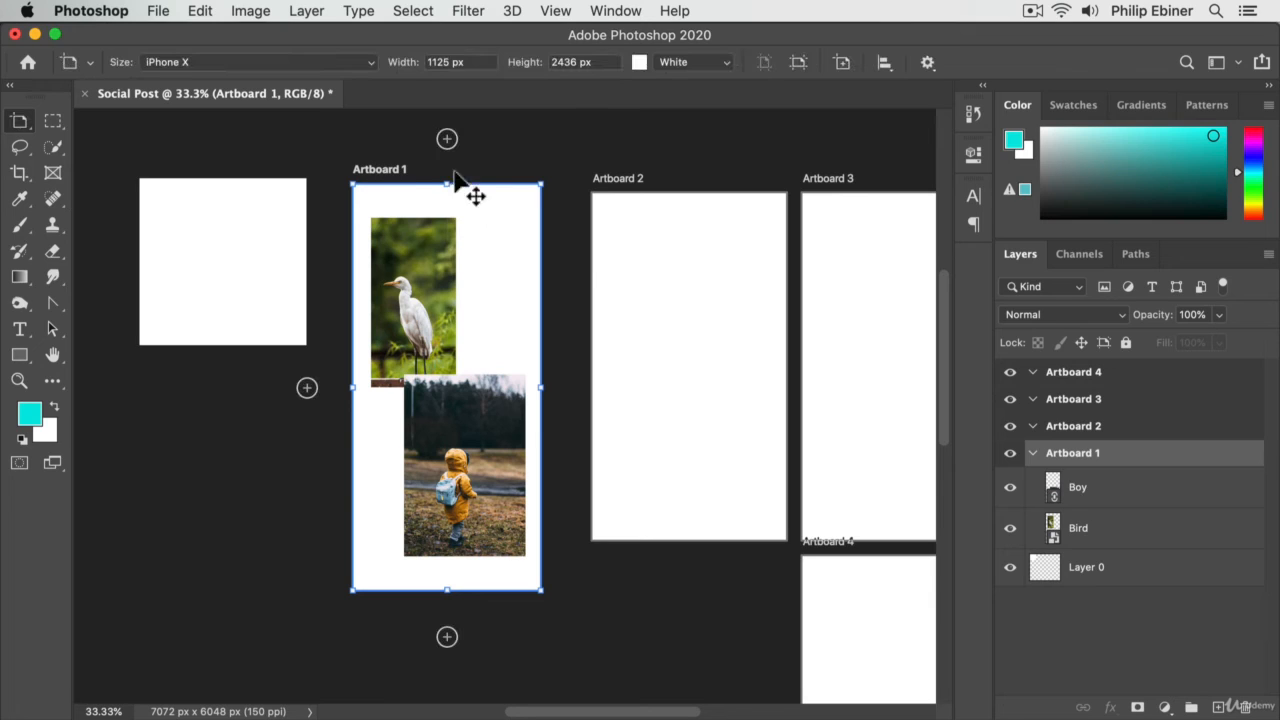
key(alt)
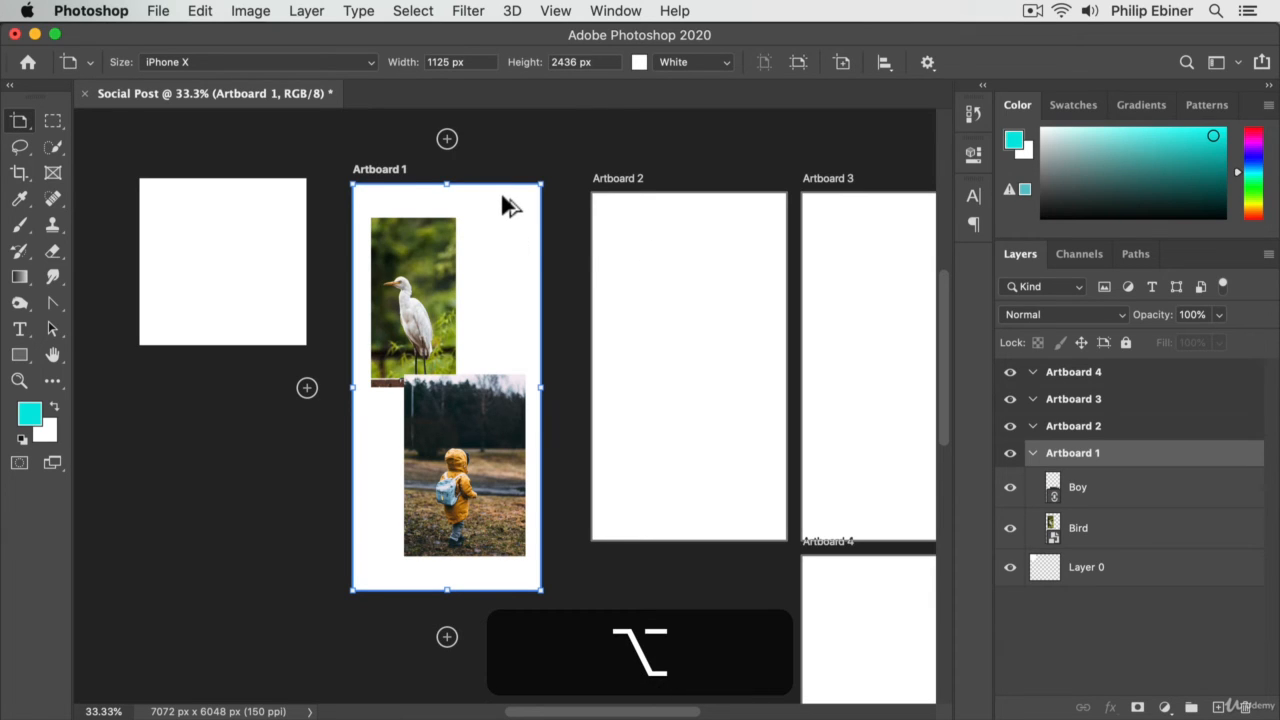
drag(503, 197, 291, 393)
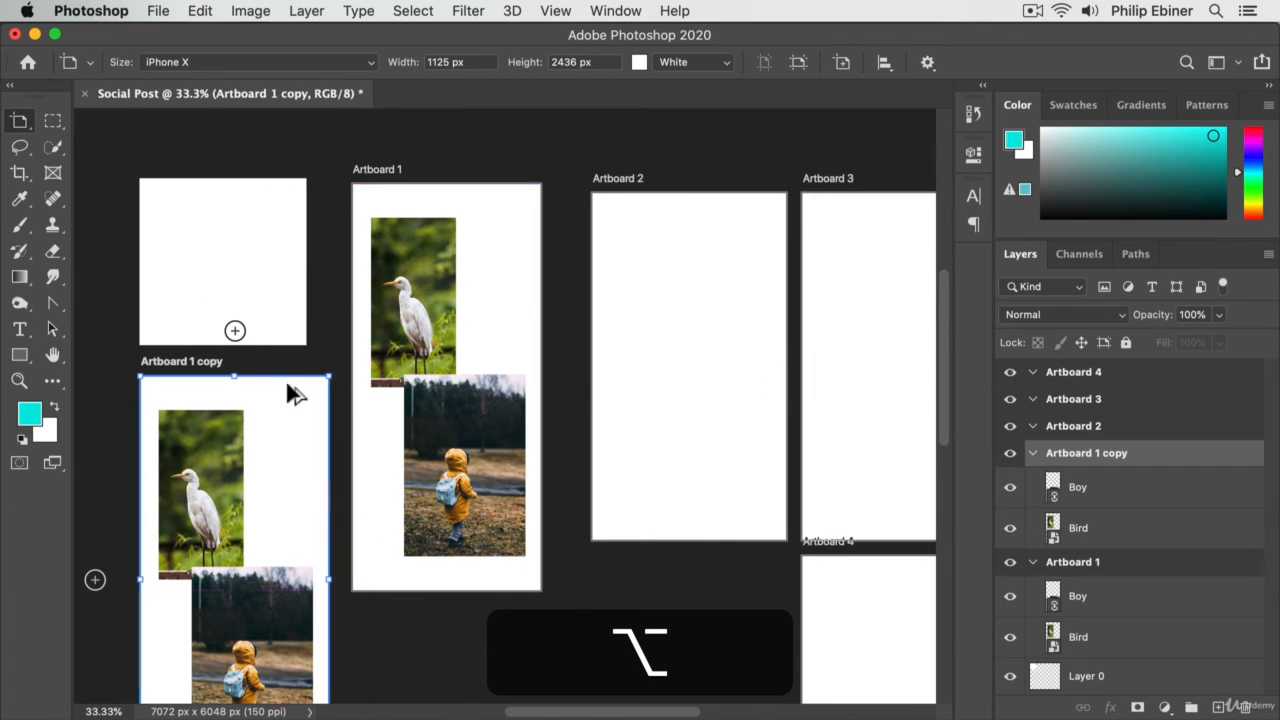